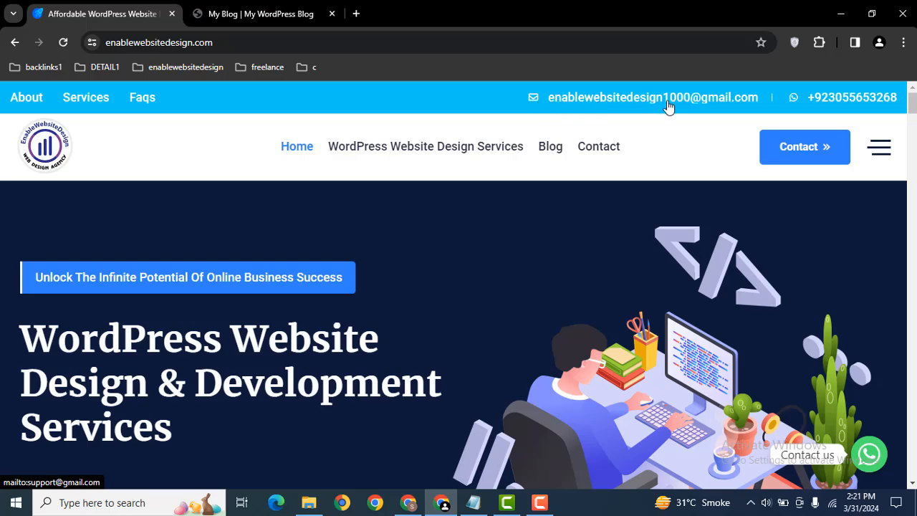
left_click(241, 8)
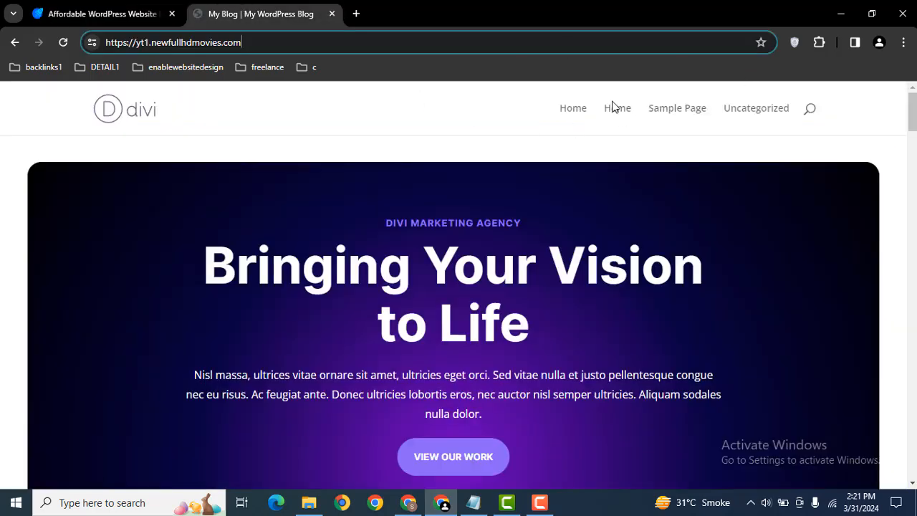
left_click(359, 14)
type("https://yt1.newfullhdmovies.com/")
key("Down")
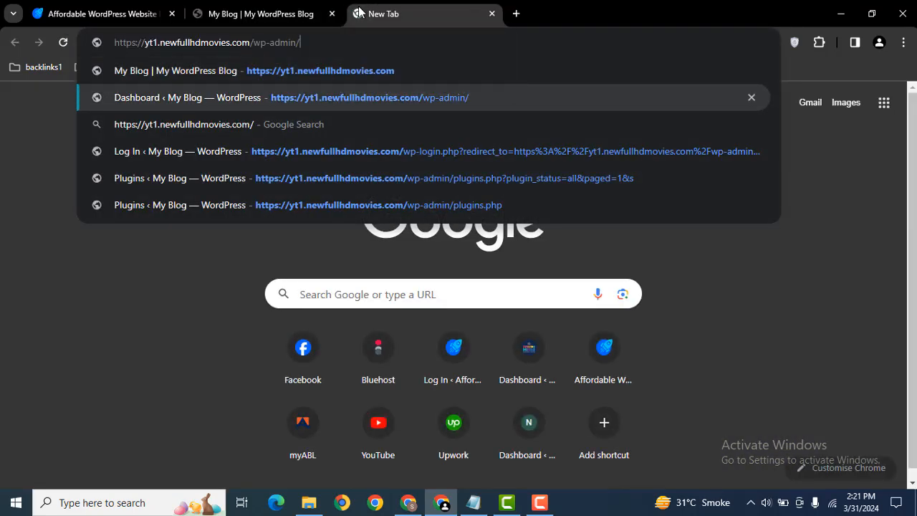
key("Return")
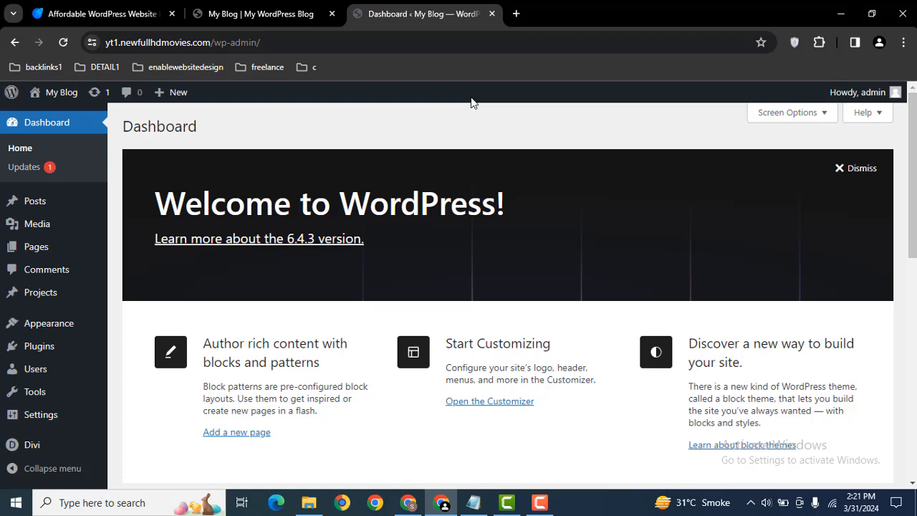
- Open the add-new-plugin page in a separate browser tab and search the plugin directory for "divi"
mouse_move(101, 350)
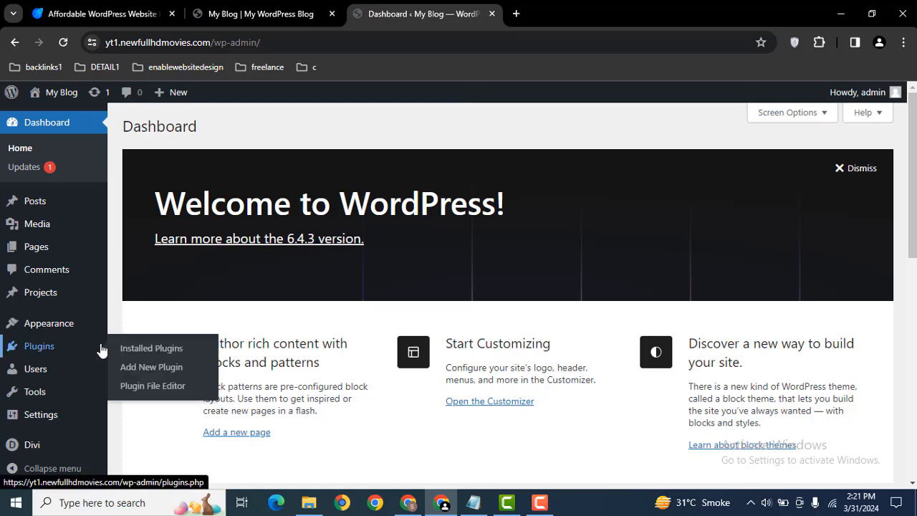
middle_click(150, 367)
left_click(618, 6)
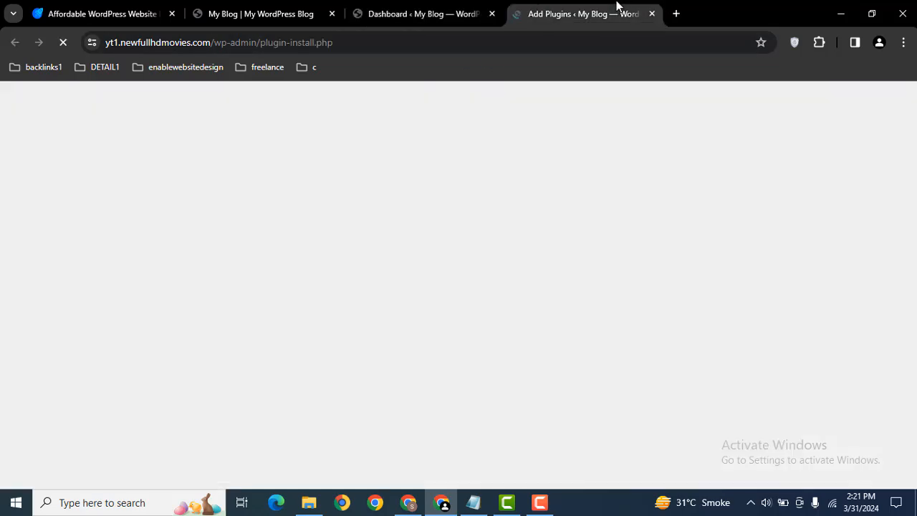
left_click(779, 163)
type("divi")
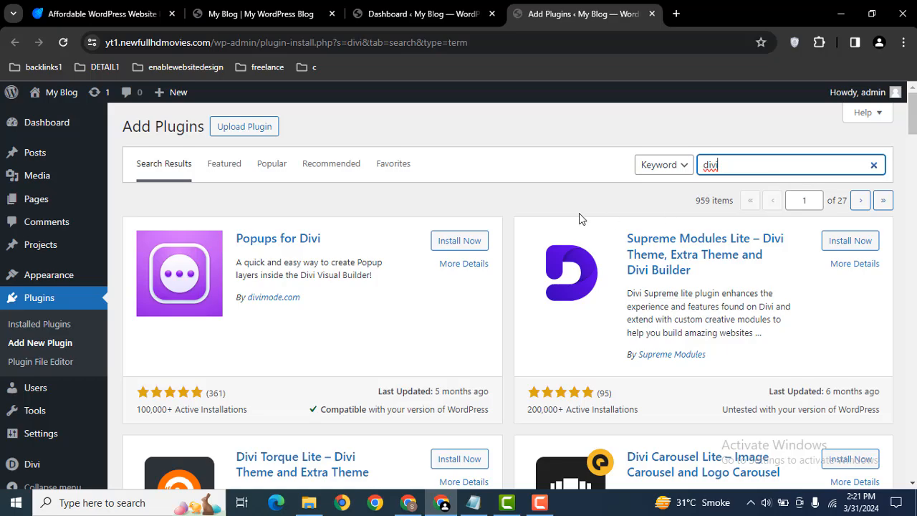
- Install and activate the plugin Supreme Modules Lite – Divi Theme, Extra Theme and Divi Builder
scroll(502, 286, "down", 6)
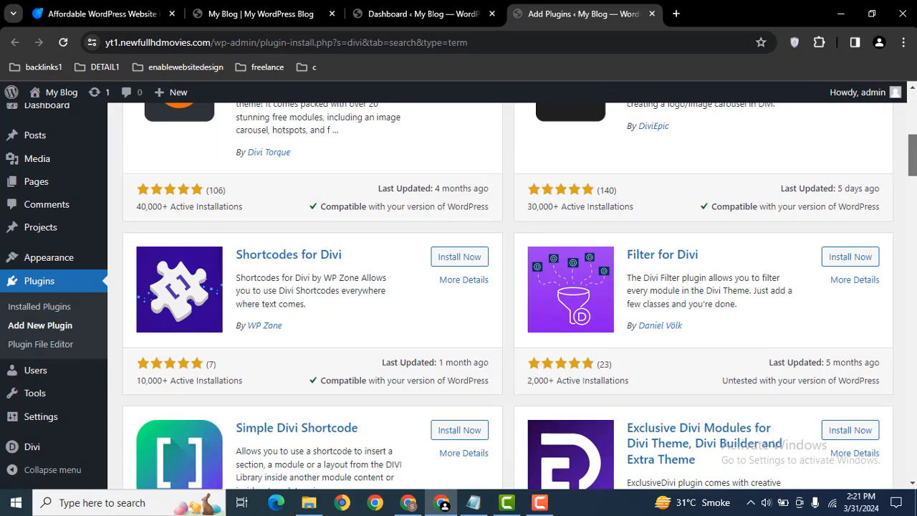
scroll(914, 205, "down", 5)
left_click_drag(915, 204, 914, 115)
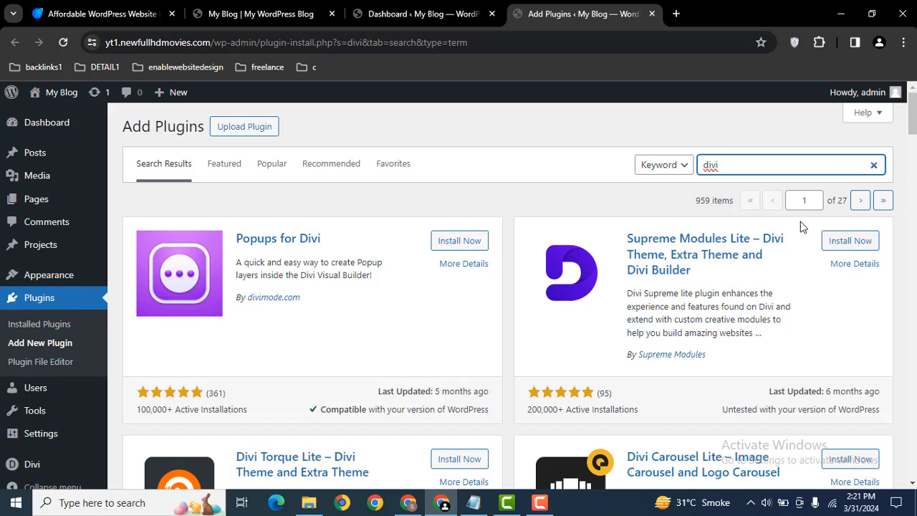
left_click(852, 241)
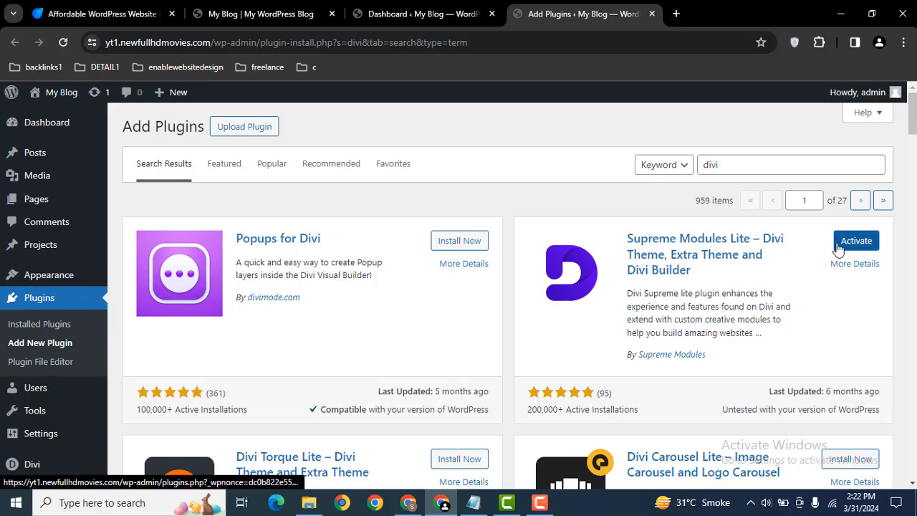
left_click(850, 245)
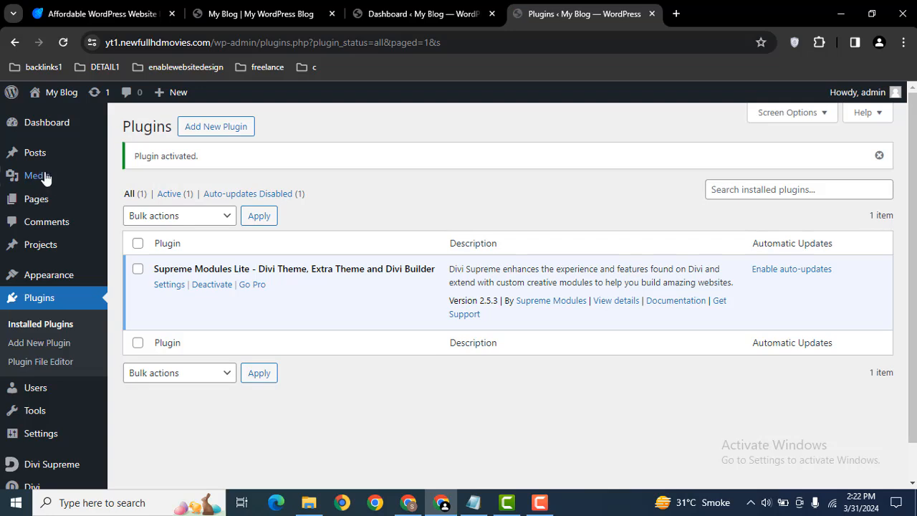
- Open the site's Home page for editing in the Divi visual builder from the list of pages
left_click(31, 205)
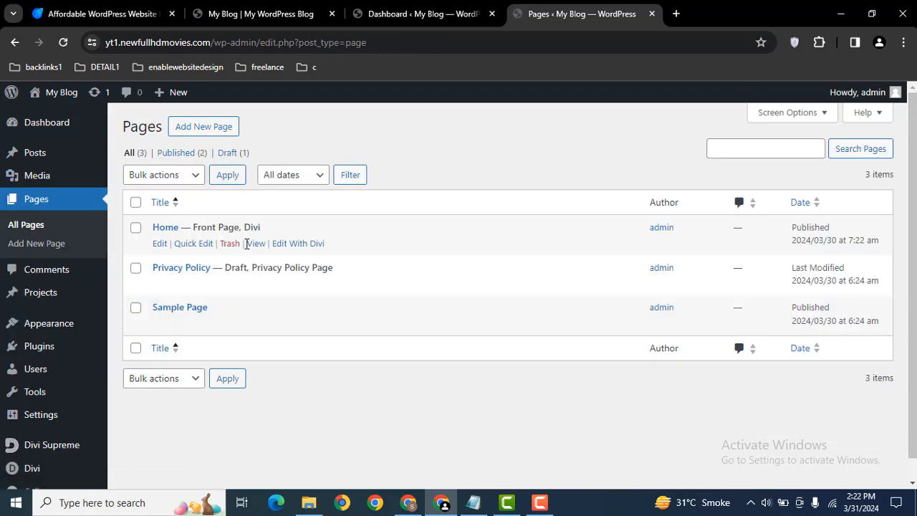
middle_click(255, 244)
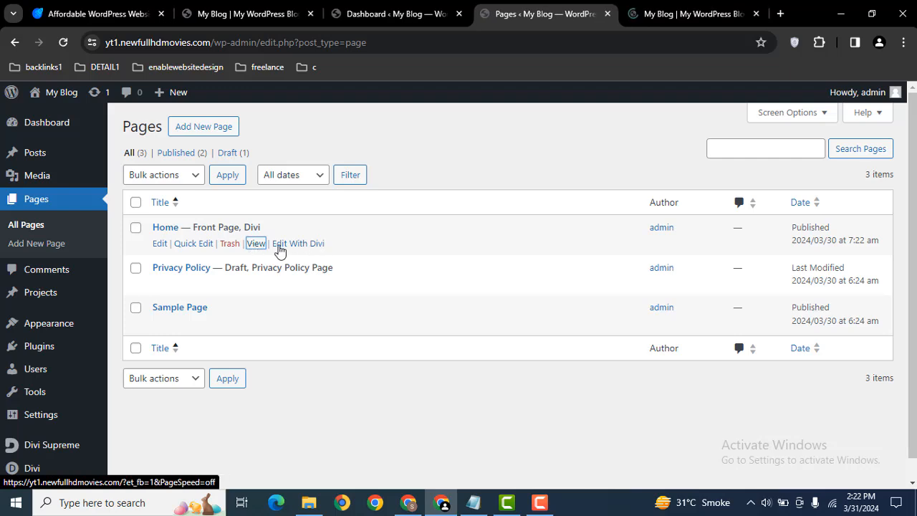
middle_click(301, 245)
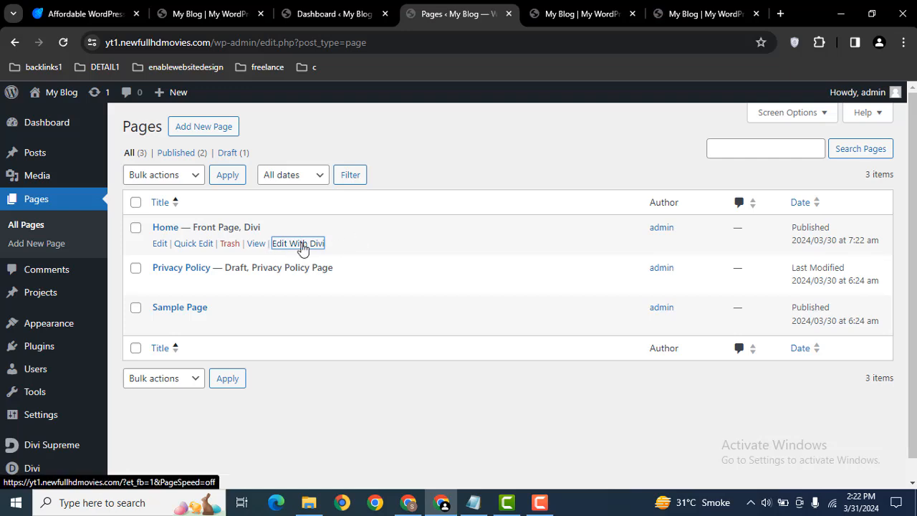
left_click(584, 14)
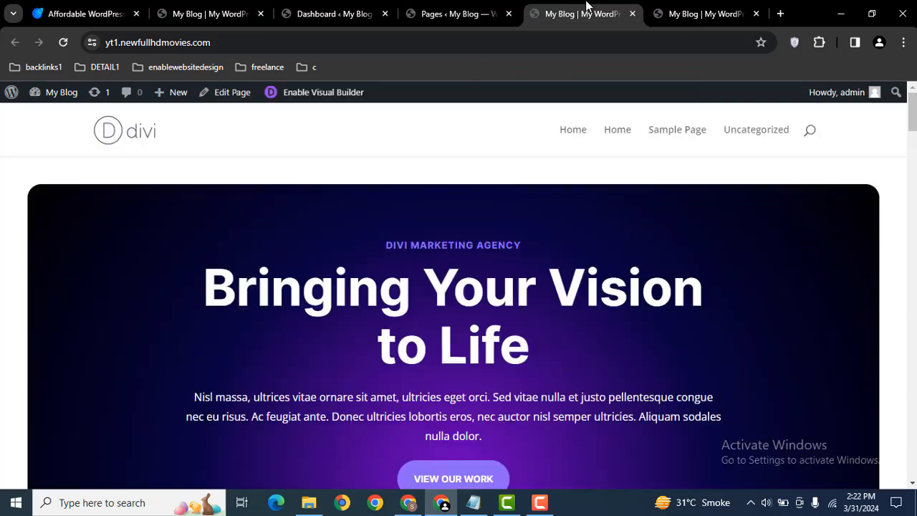
middle_click(305, 95)
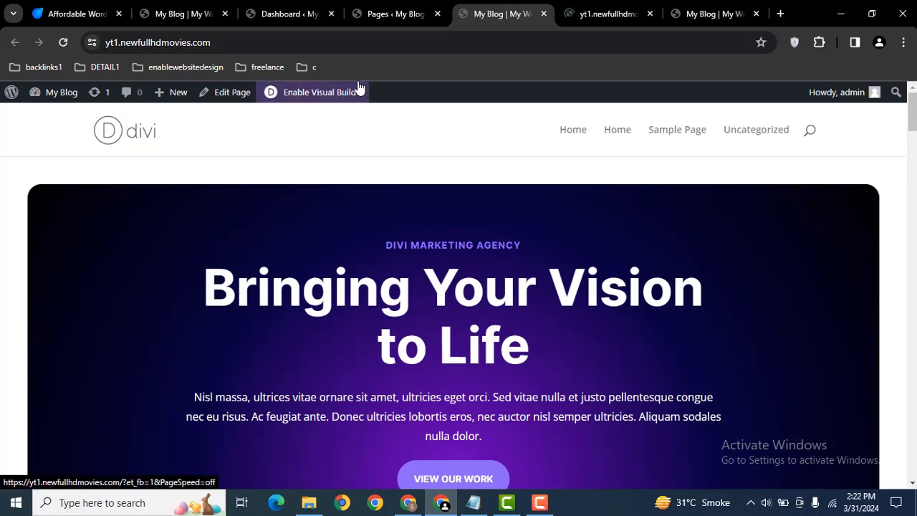
left_click(720, 6)
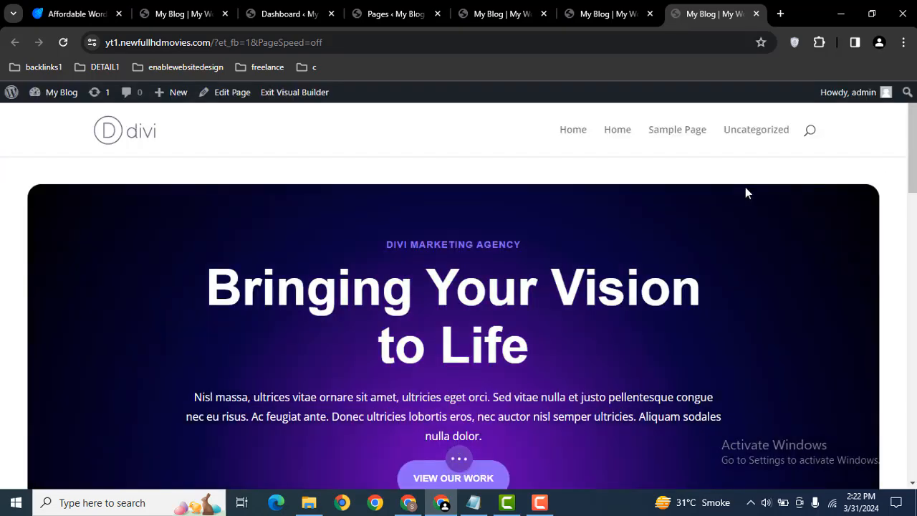
- Insert a regular section with a single-column row between the services cards and the "Let's Turn Ideas Into Results" section
left_click_drag(915, 120, 913, 394)
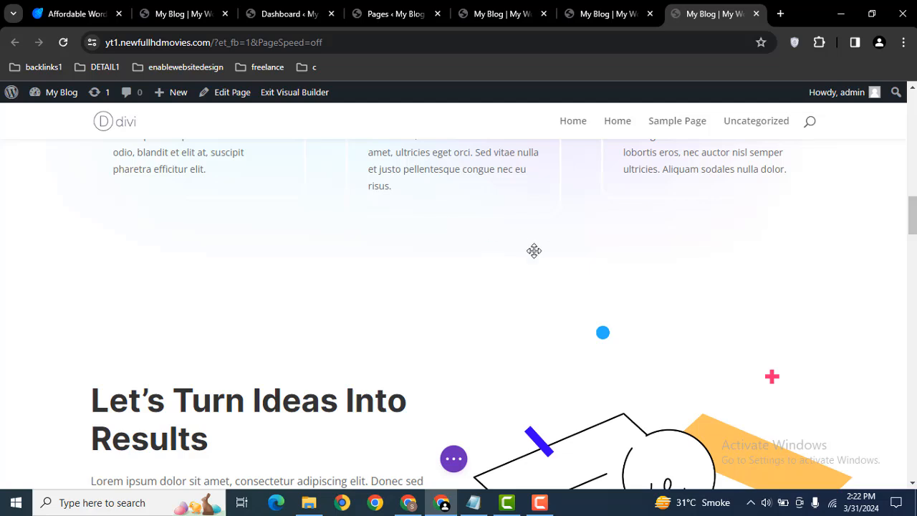
mouse_move(527, 255)
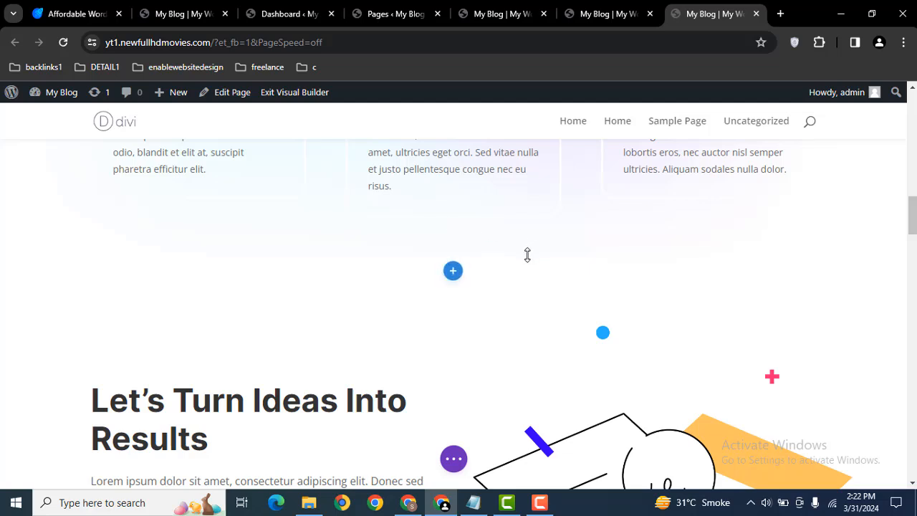
left_click(453, 274)
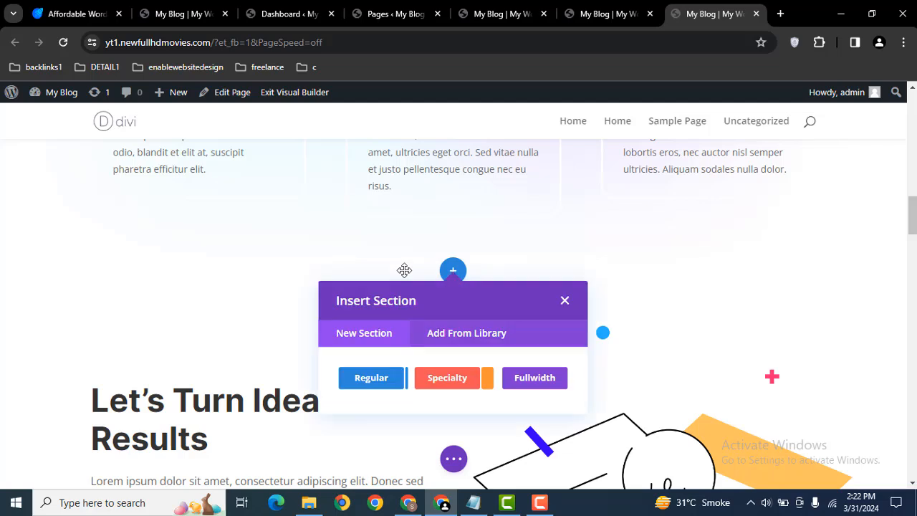
left_click(370, 380)
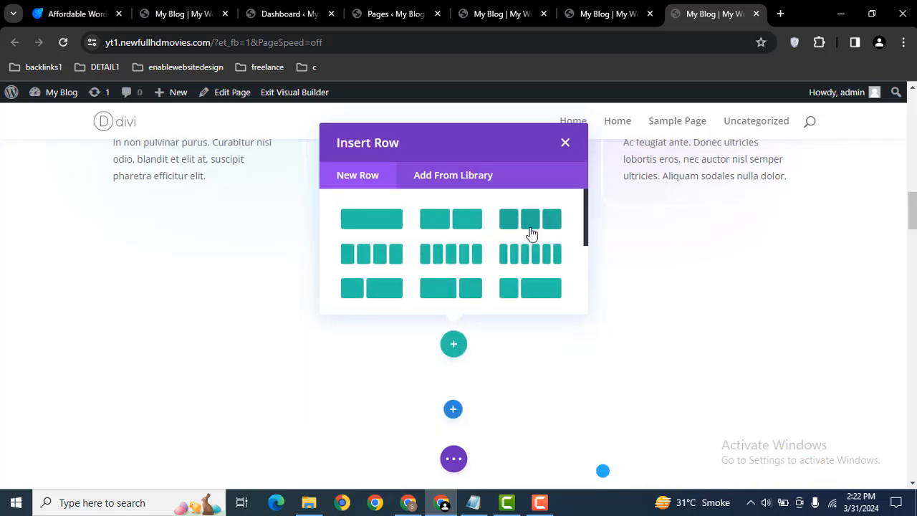
left_click(373, 223)
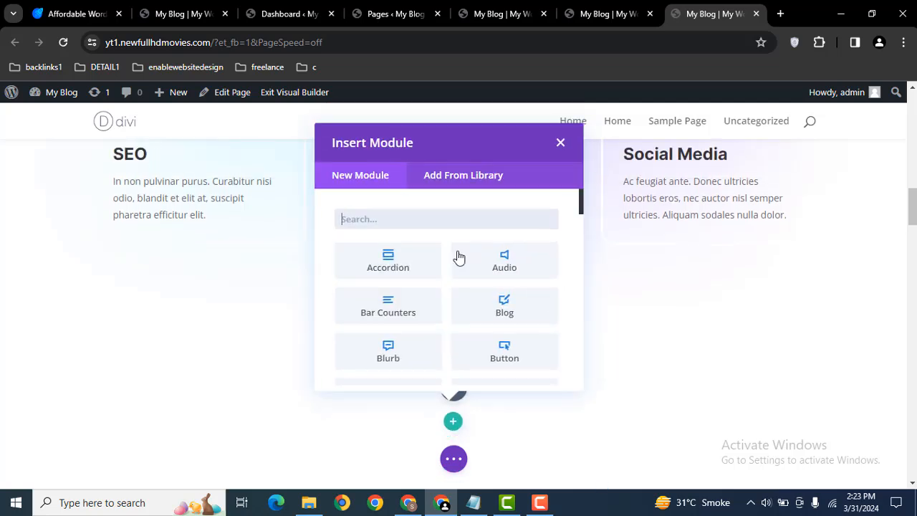
- Search the modules for "icon" and add a Supreme Icon List module to the new row
type("icc")
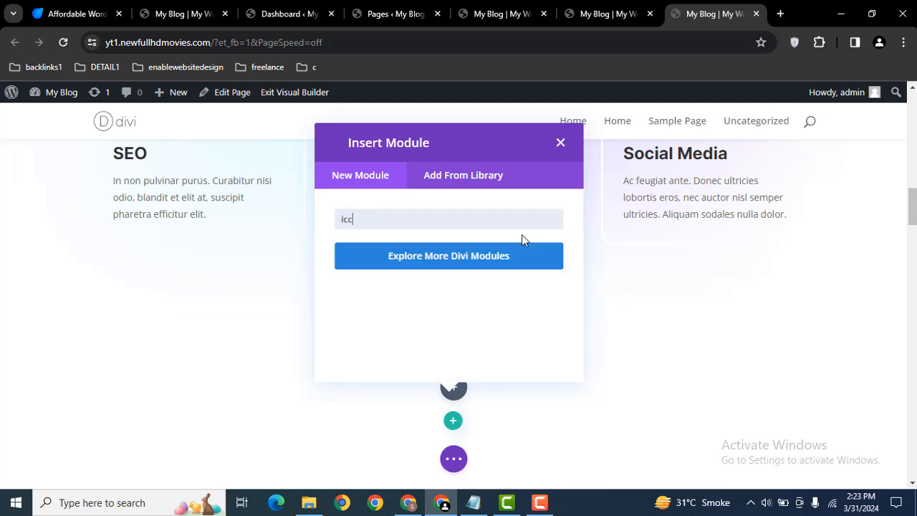
type("on")
key("BackSpace")
key("BackSpace")
key("BackSpace")
type("on")
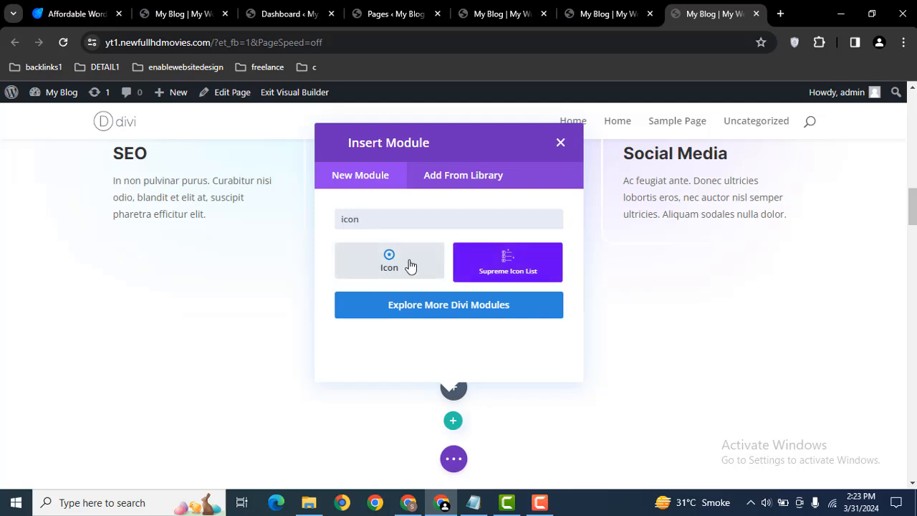
left_click(522, 266)
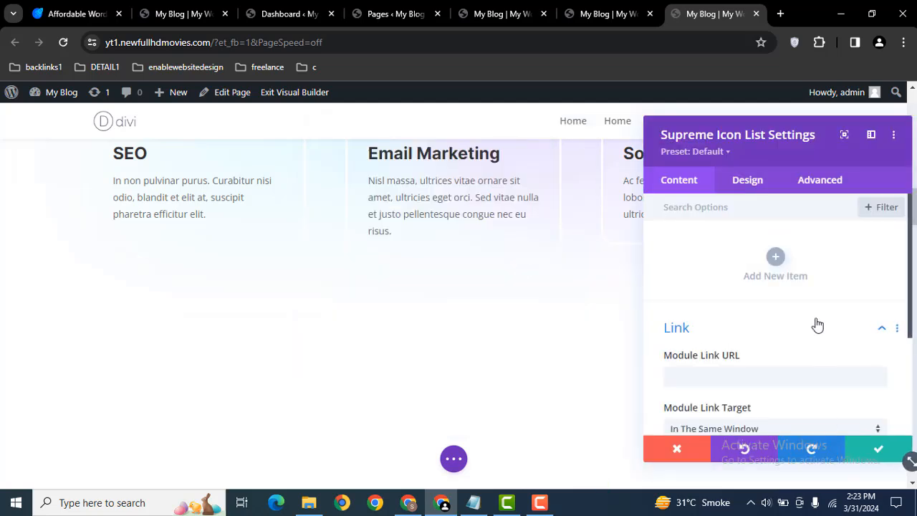
- Add a new item to the icon list and set its text to "WordPress Web Design"
left_click(775, 258)
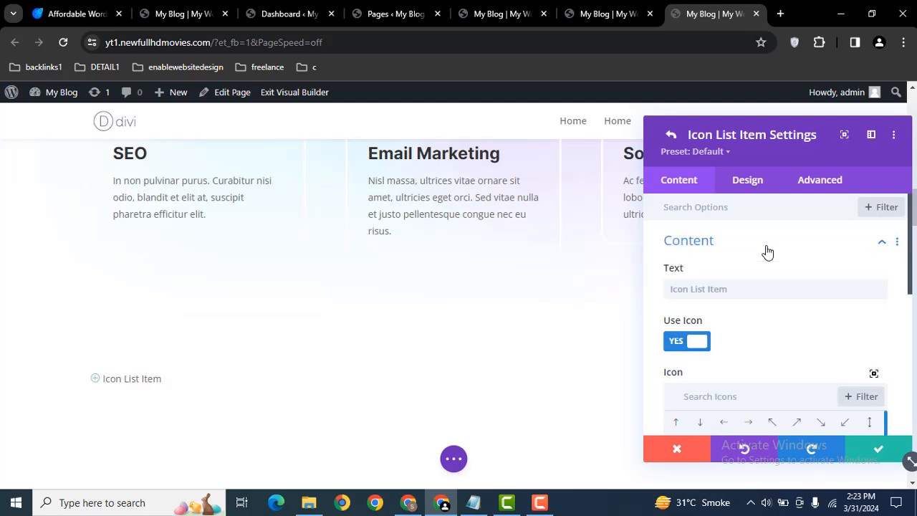
left_click(734, 292)
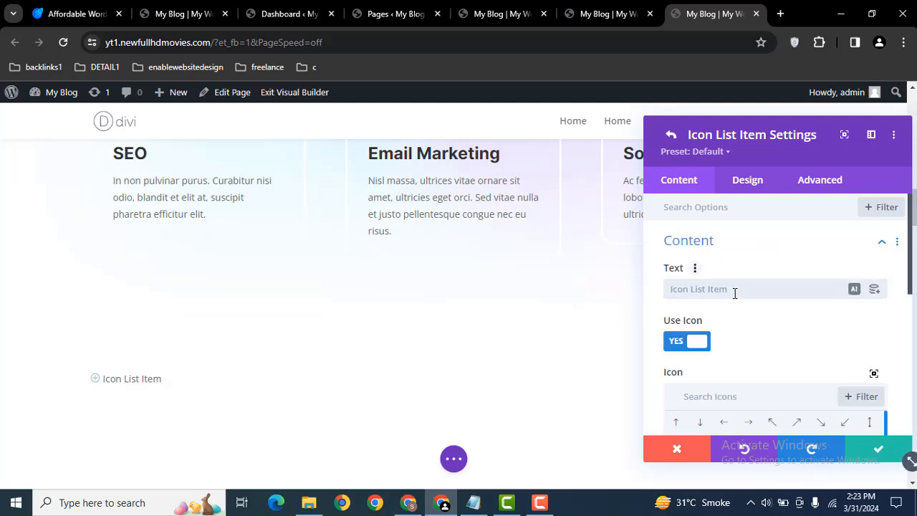
key("Caps_Lock")
type("Wo")
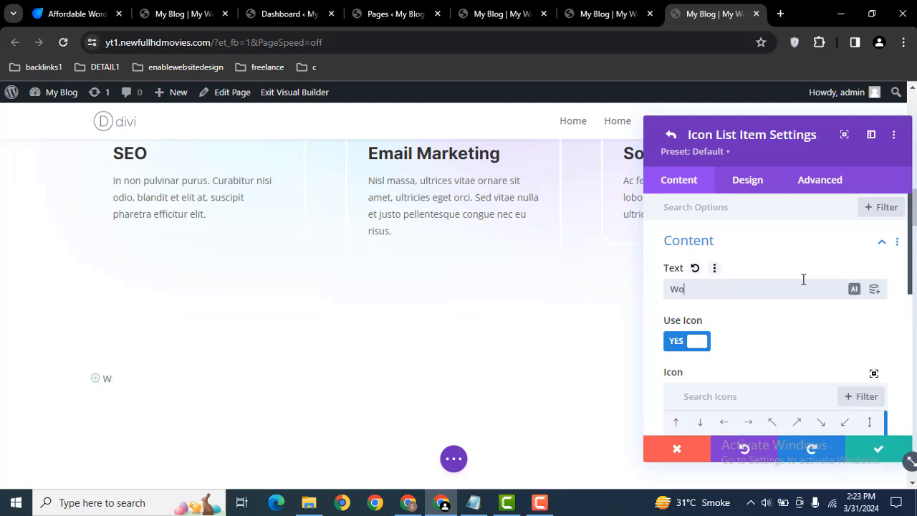
type("rdp")
key("Caps_Lock")
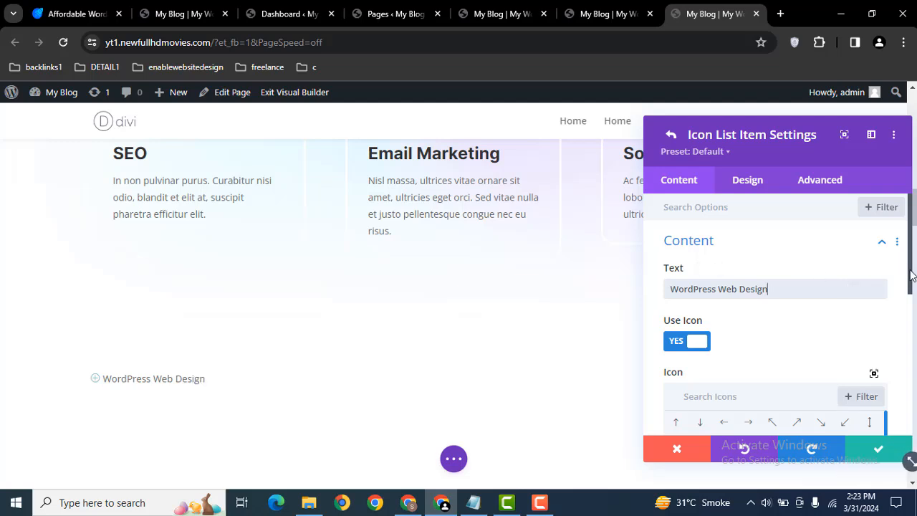
- Choose the circled right-pointing triangle as the list item's icon and save the item
left_click_drag(911, 275, 892, 336)
left_click(773, 326)
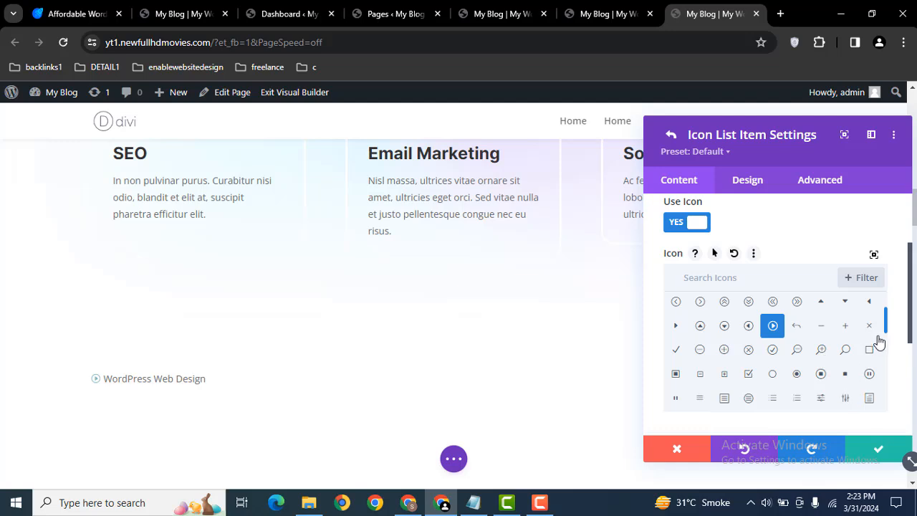
left_click_drag(911, 331, 911, 390)
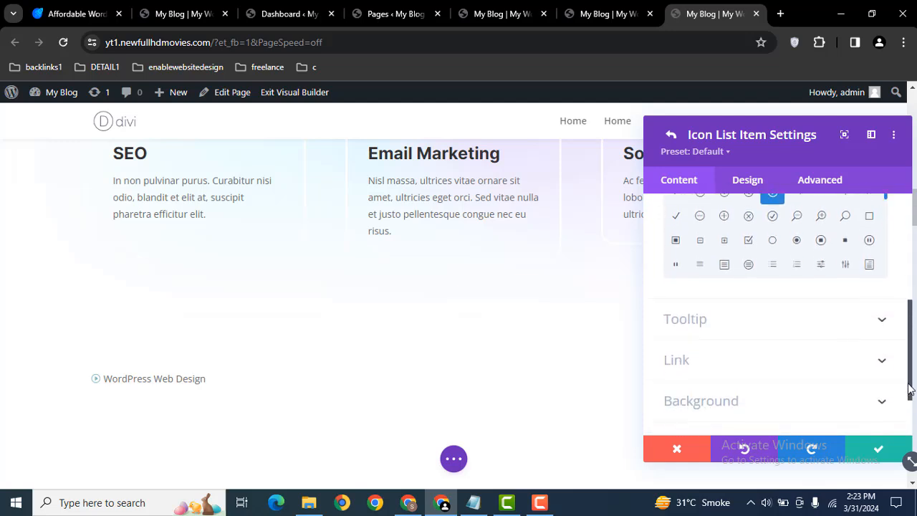
left_click(869, 448)
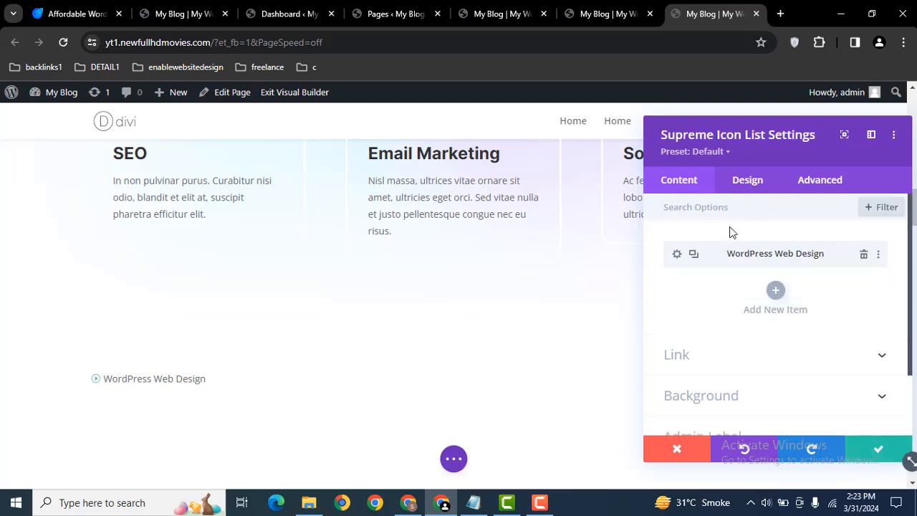
- Duplicate the "WordPress Web Design" list item twice so the icon list holds three items
left_click(694, 254)
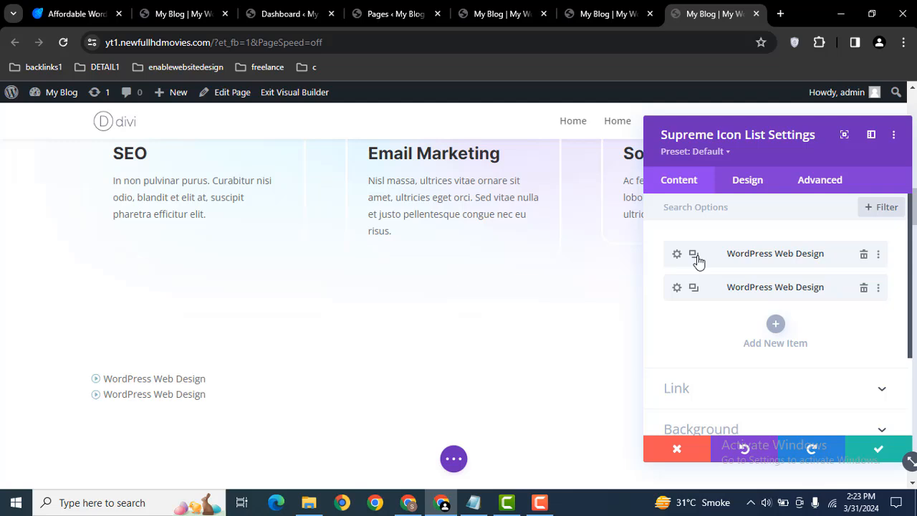
left_click(693, 255)
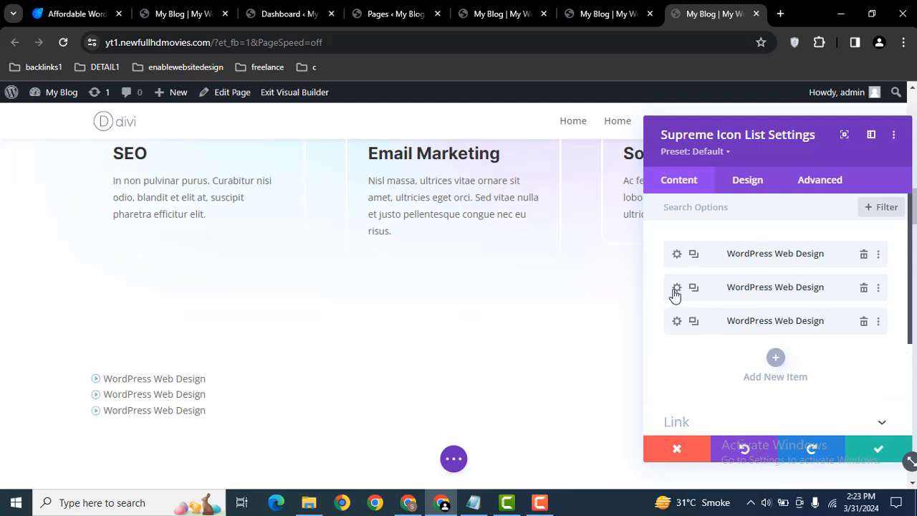
- Try the tooltip option on the second list item, switch it back off and save the item
left_click(677, 288)
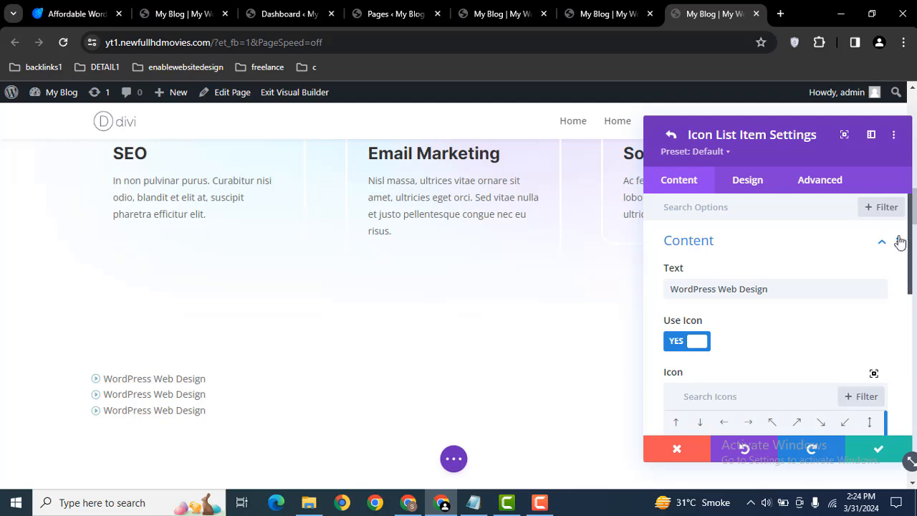
left_click_drag(911, 259, 911, 367)
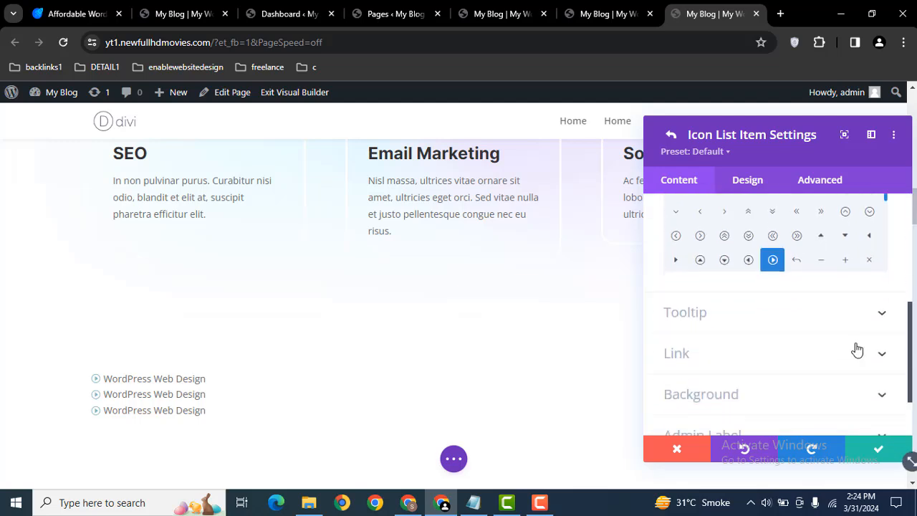
left_click(718, 312)
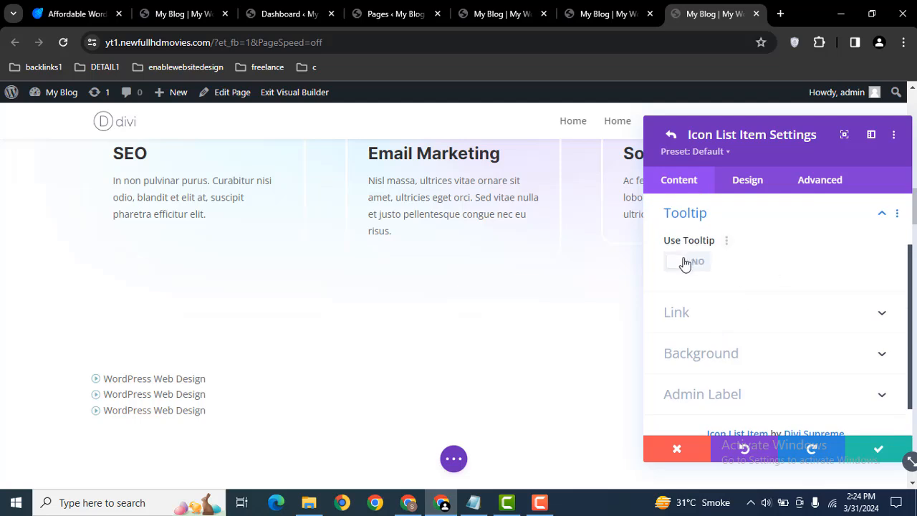
left_click(685, 264)
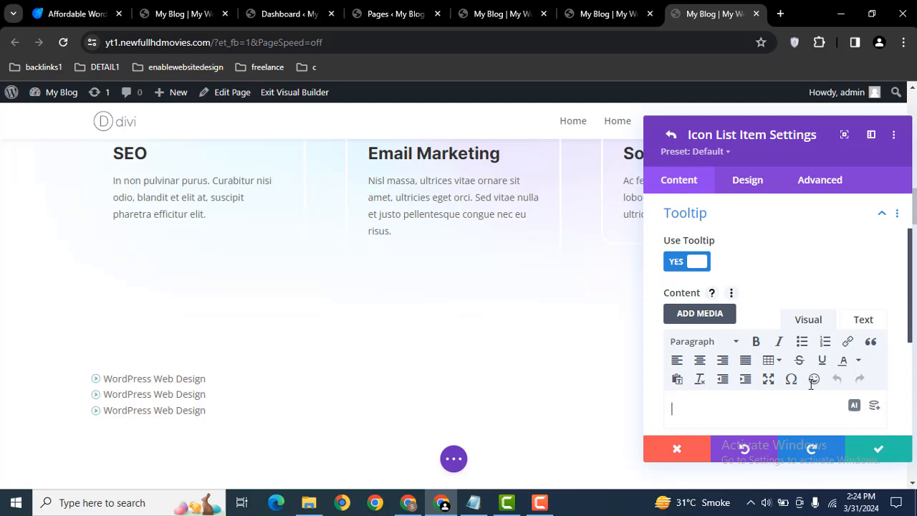
left_click(685, 263)
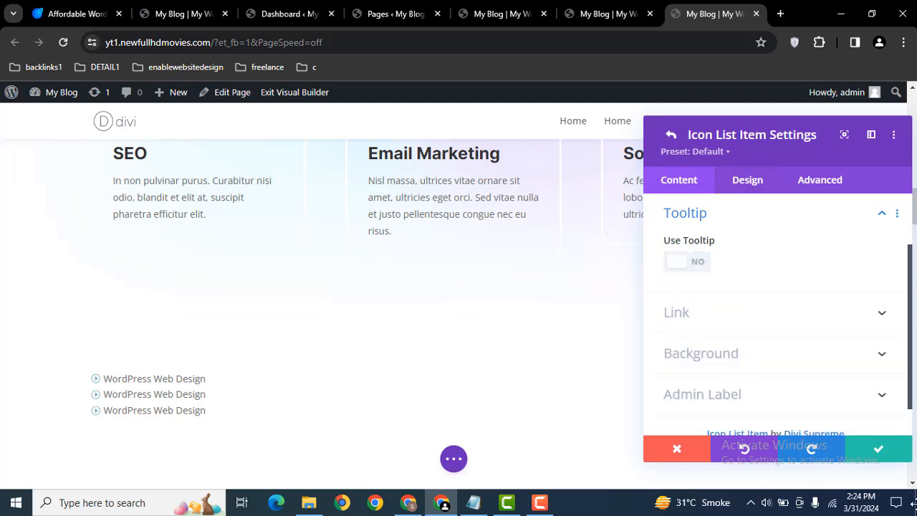
left_click(875, 451)
- Set the icon color of the Supreme Icon List to purple #8300e9 in its design settings
left_click(747, 181)
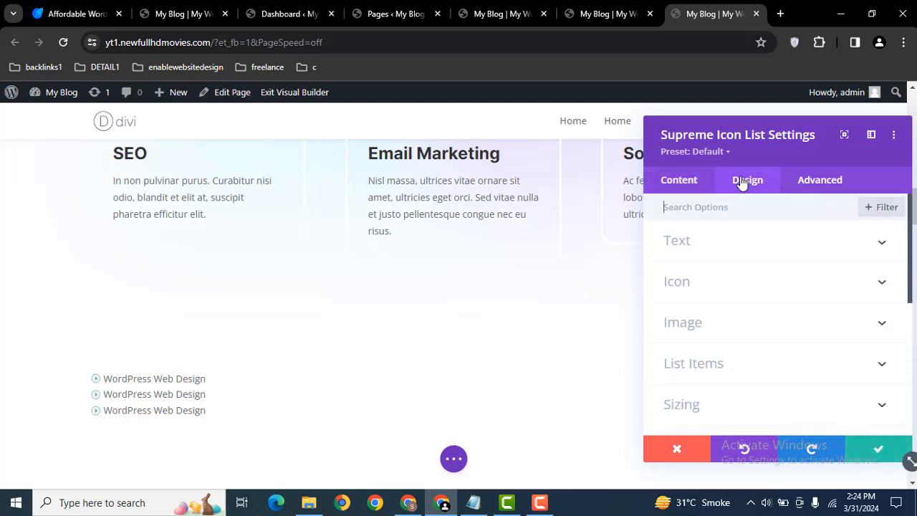
left_click(672, 180)
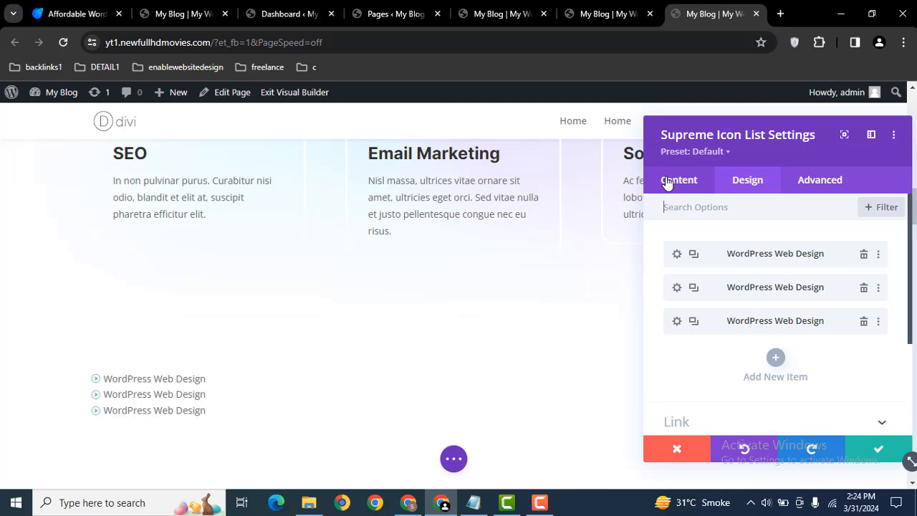
left_click(734, 185)
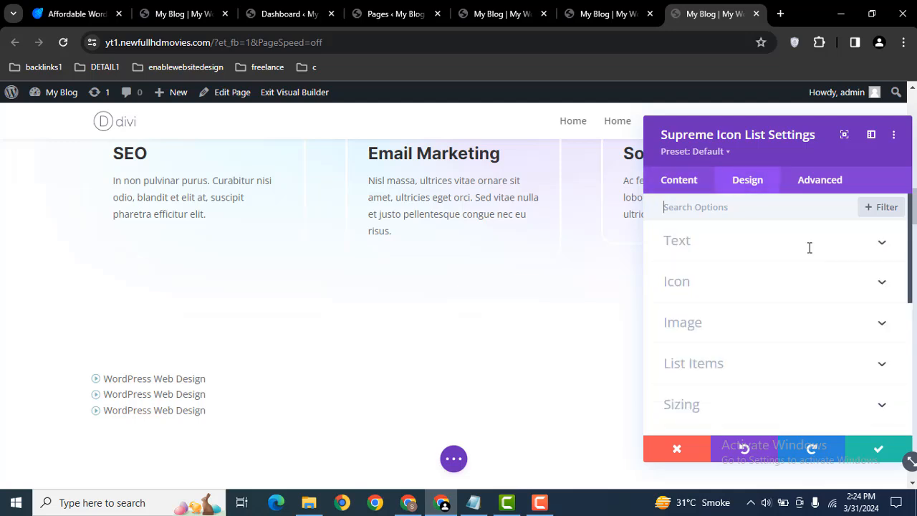
left_click(700, 284)
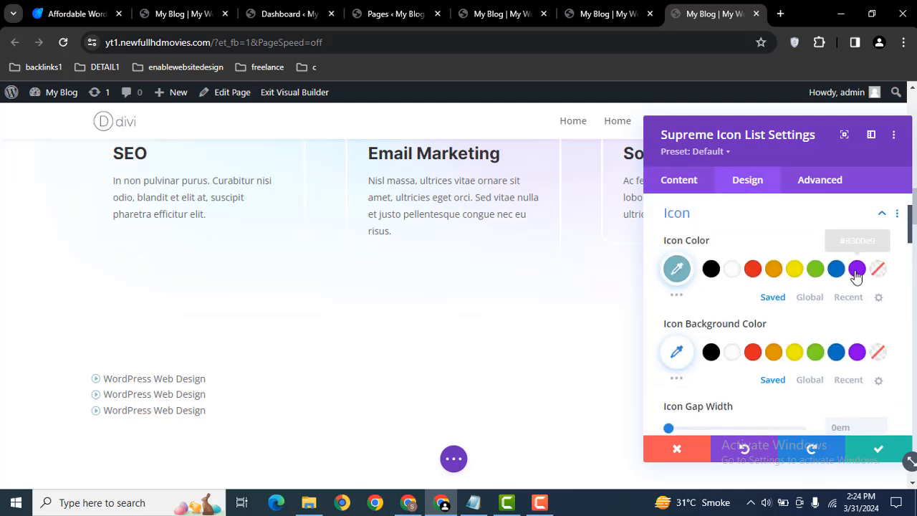
left_click(858, 270)
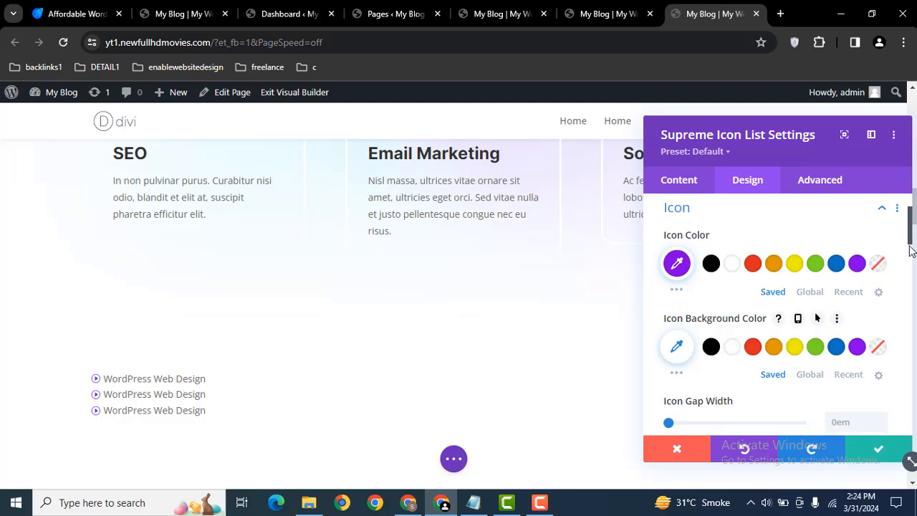
- Change the layout of the list items to Horizontal
left_click_drag(910, 238, 908, 272)
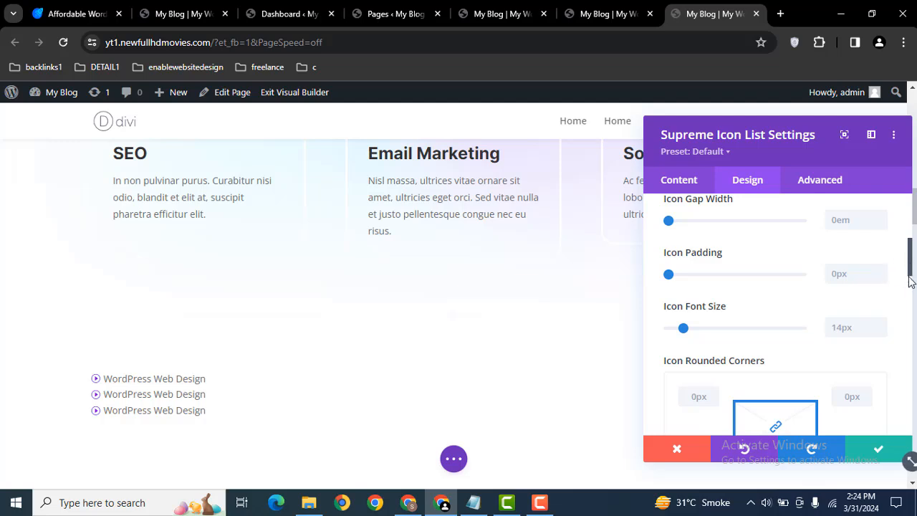
left_click_drag(911, 281, 914, 392)
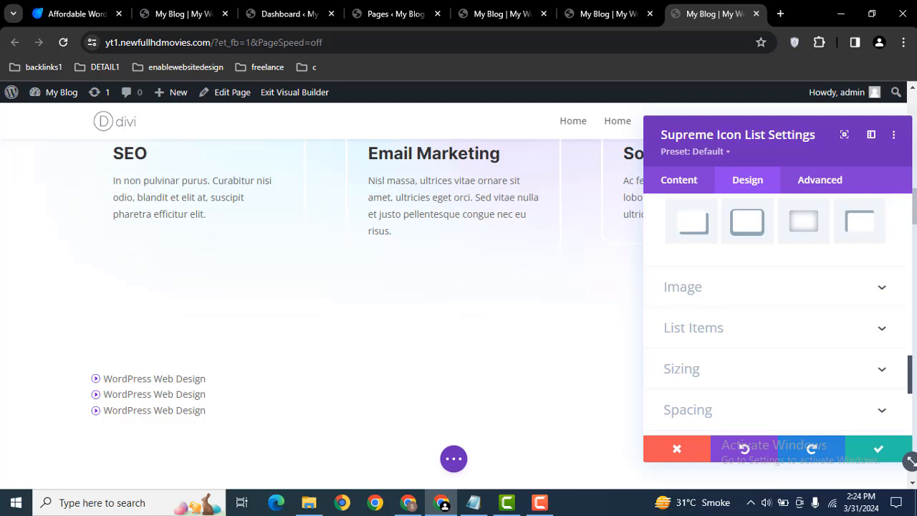
left_click(780, 336)
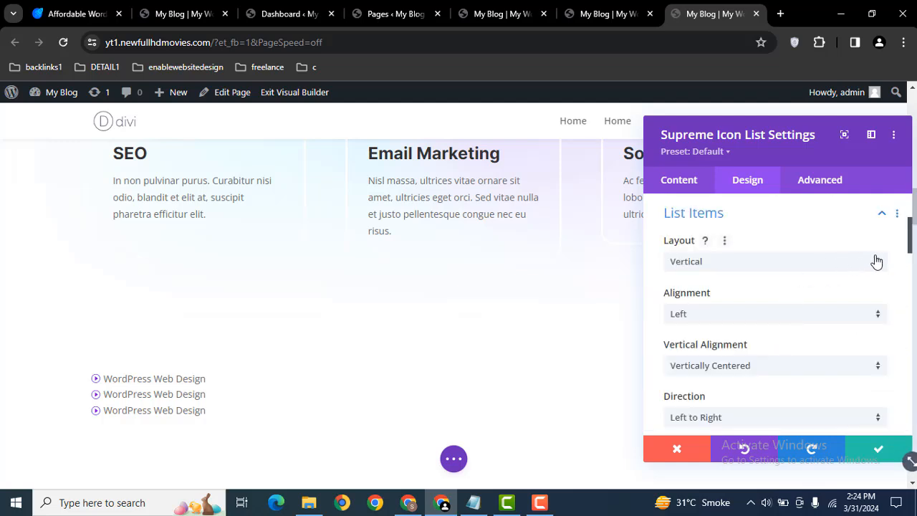
left_click(762, 270)
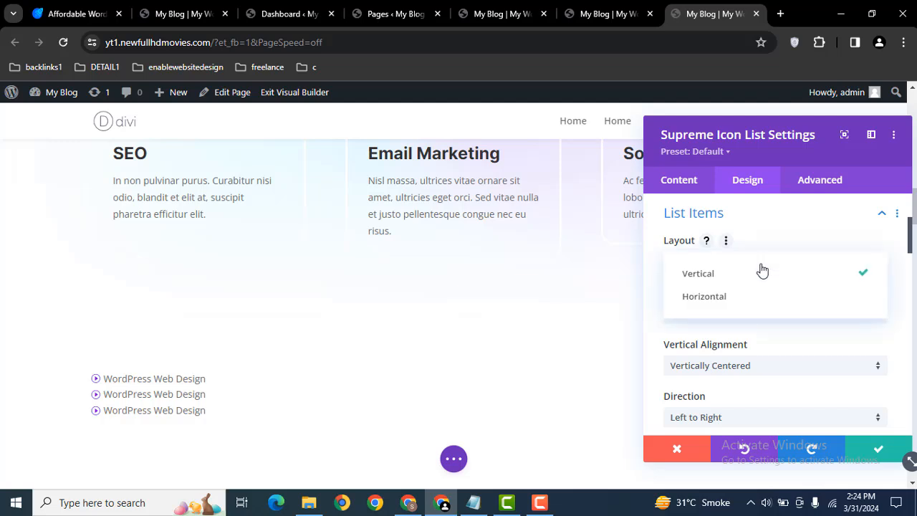
left_click(722, 298)
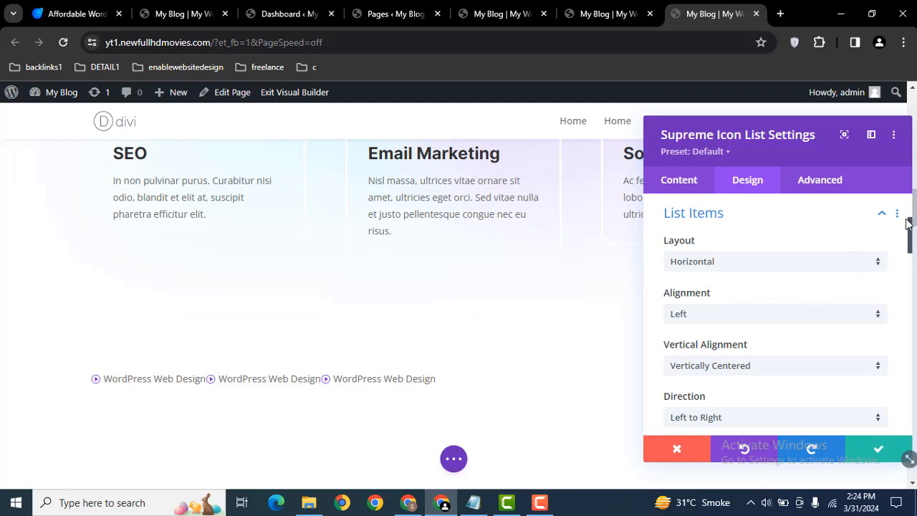
- Set the space between the list items to 47px and save the icon list module settings
left_click_drag(907, 223, 911, 248)
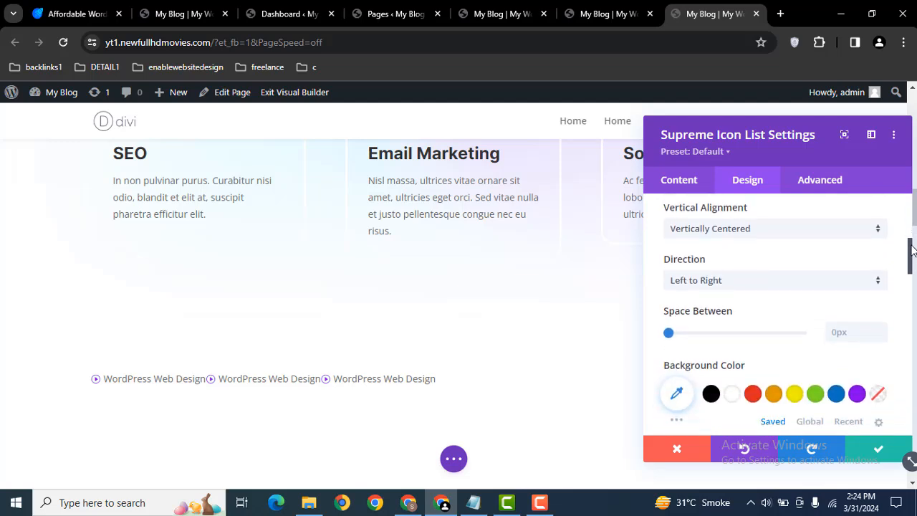
left_click_drag(671, 335, 730, 334)
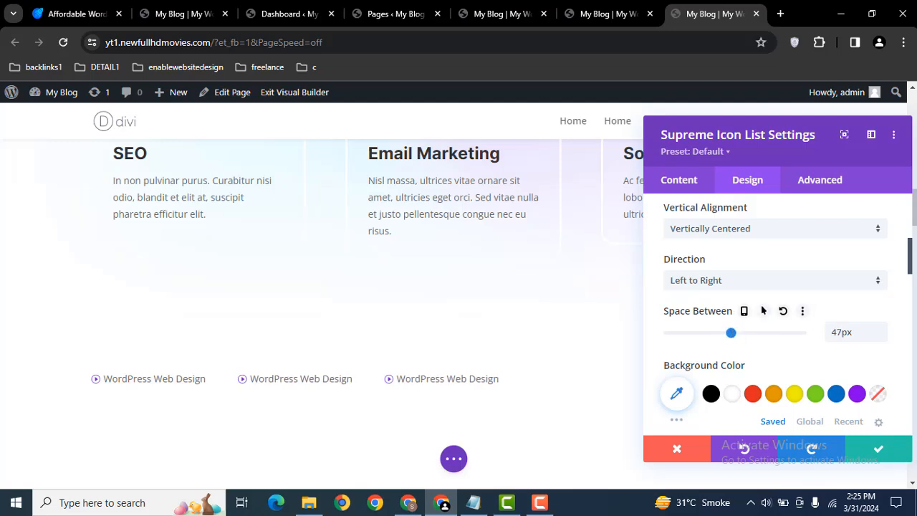
left_click_drag(908, 271, 911, 426)
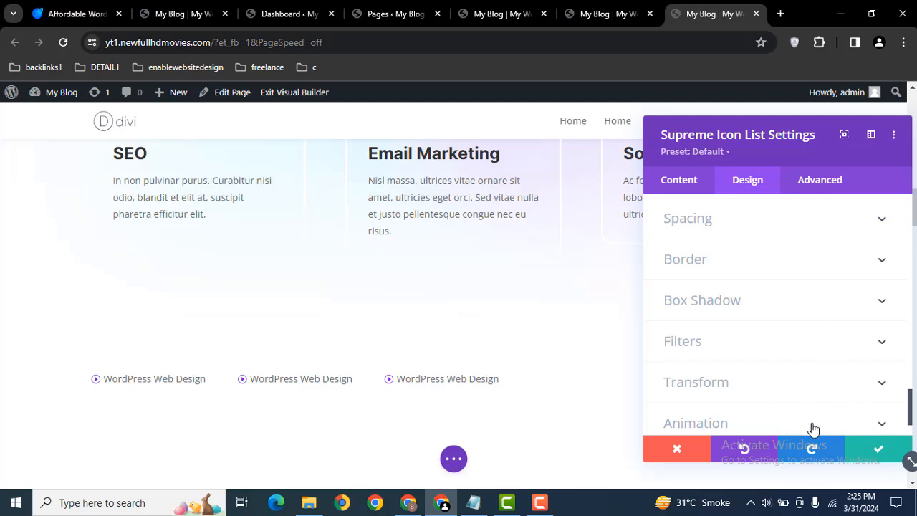
left_click(878, 447)
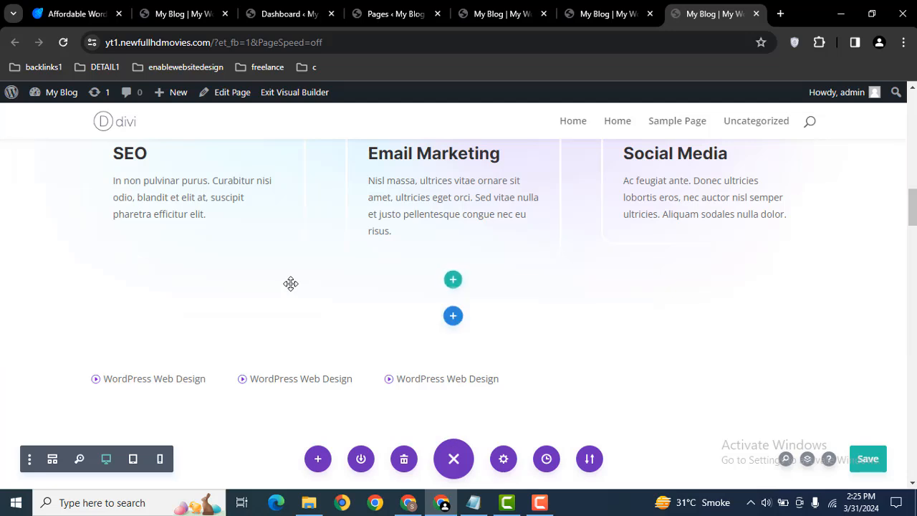